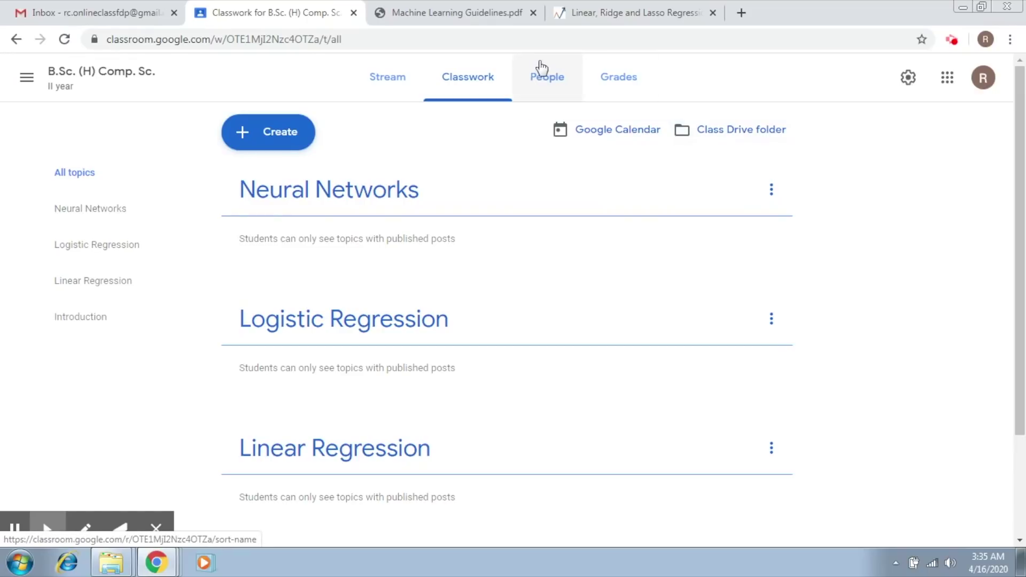
# Look over the People and Stream pages, then return to Classwork and open the Create menu.
pyautogui.click(541, 79)
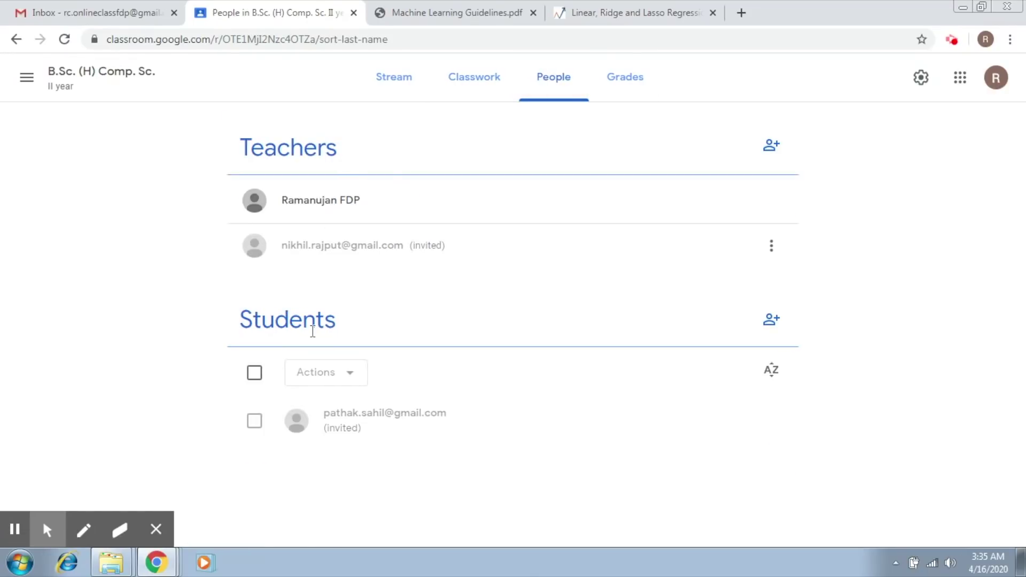
pyautogui.click(398, 87)
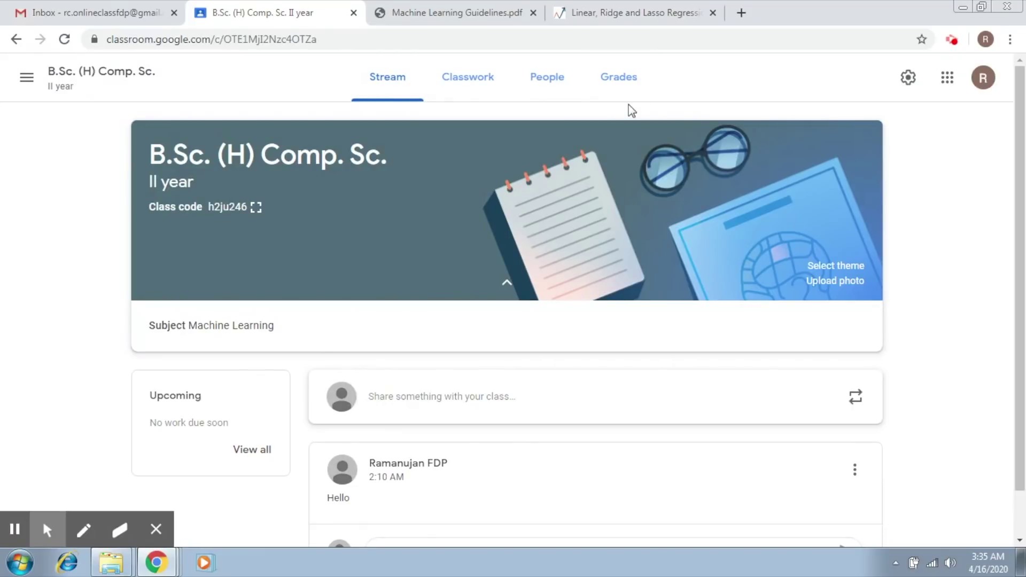
pyautogui.click(489, 99)
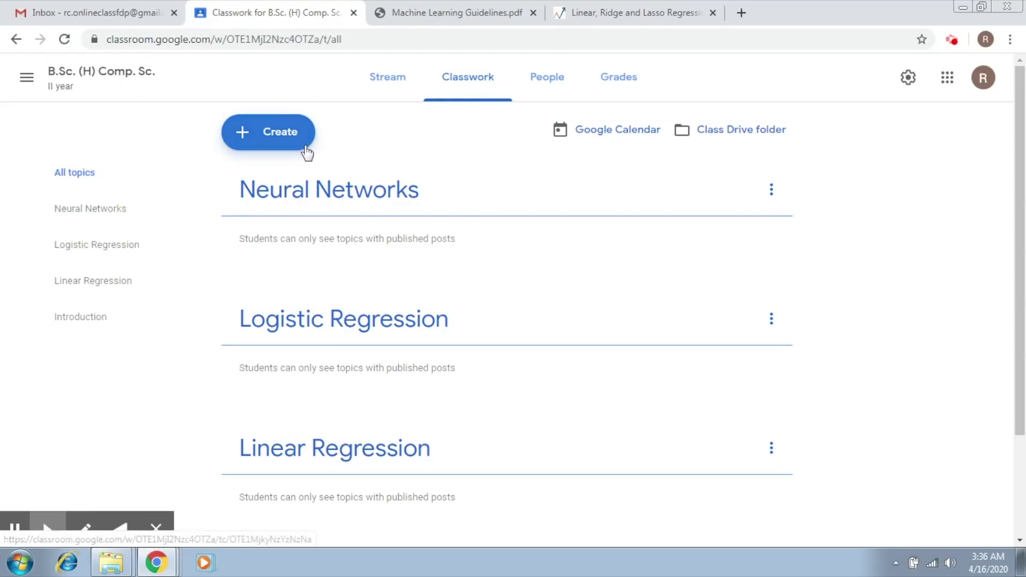
pyautogui.click(280, 134)
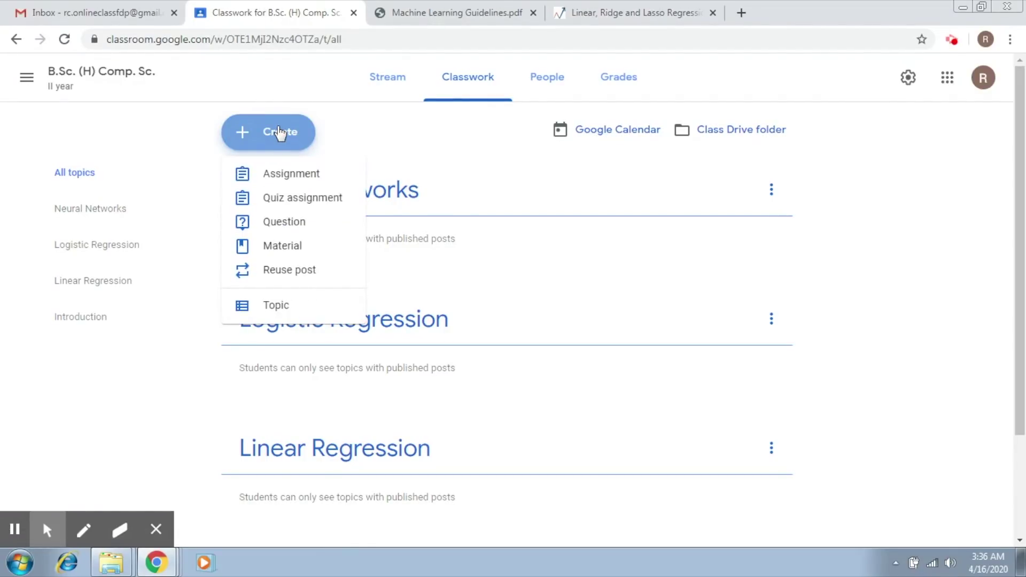
# Add a topic named 'Regularization' to the class.
pyautogui.click(267, 306)
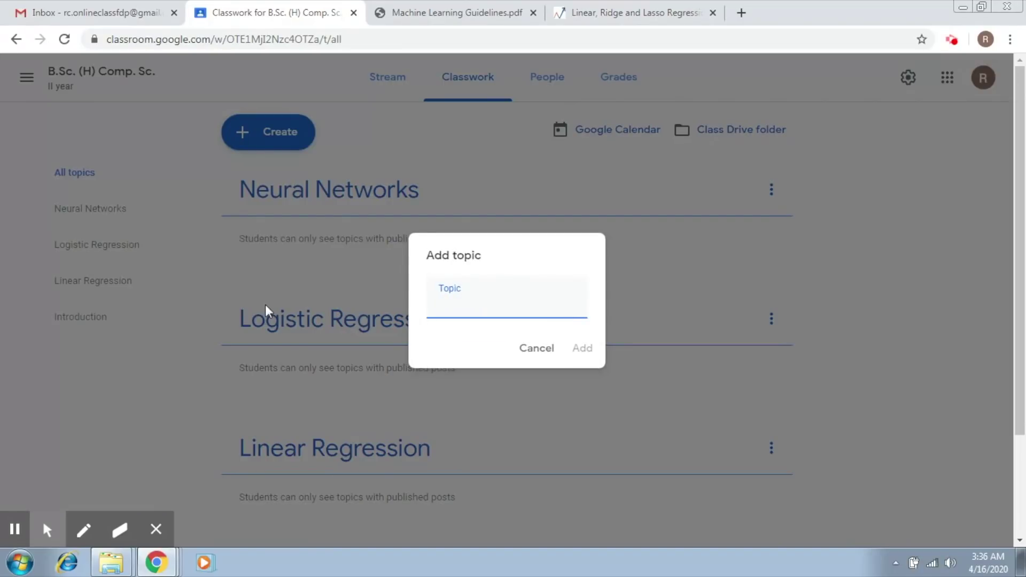
pyautogui.write('Regularization')
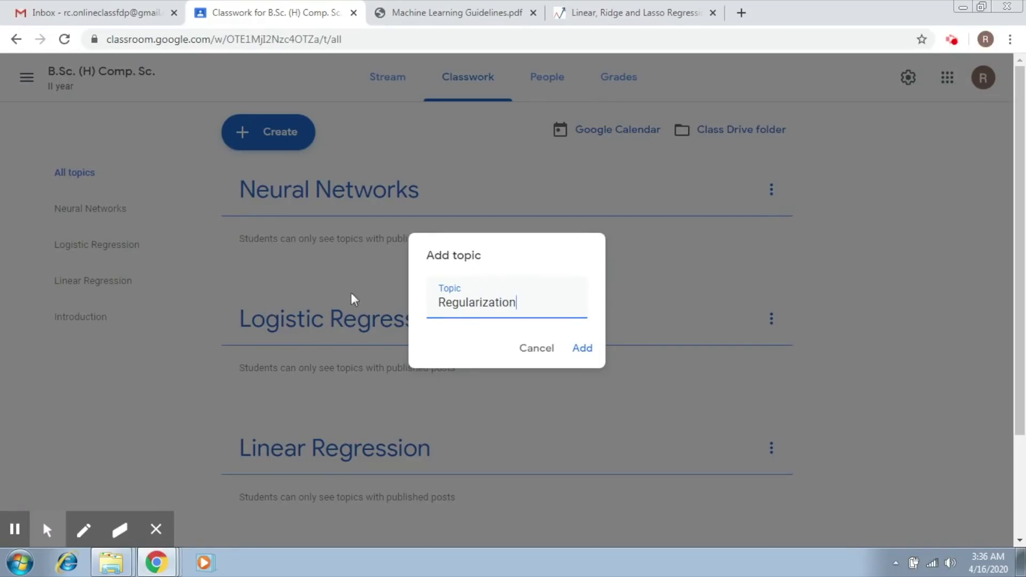
pyautogui.click(584, 349)
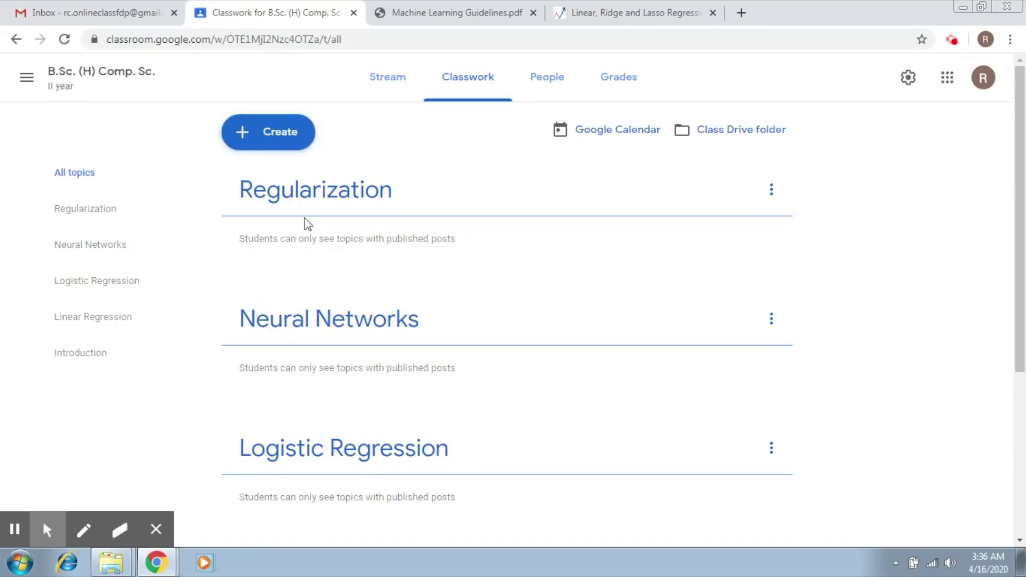
# Start a Material post titled 'Introduction to Regularization', fixing the 'Introductiion' typo.
pyautogui.click(250, 136)
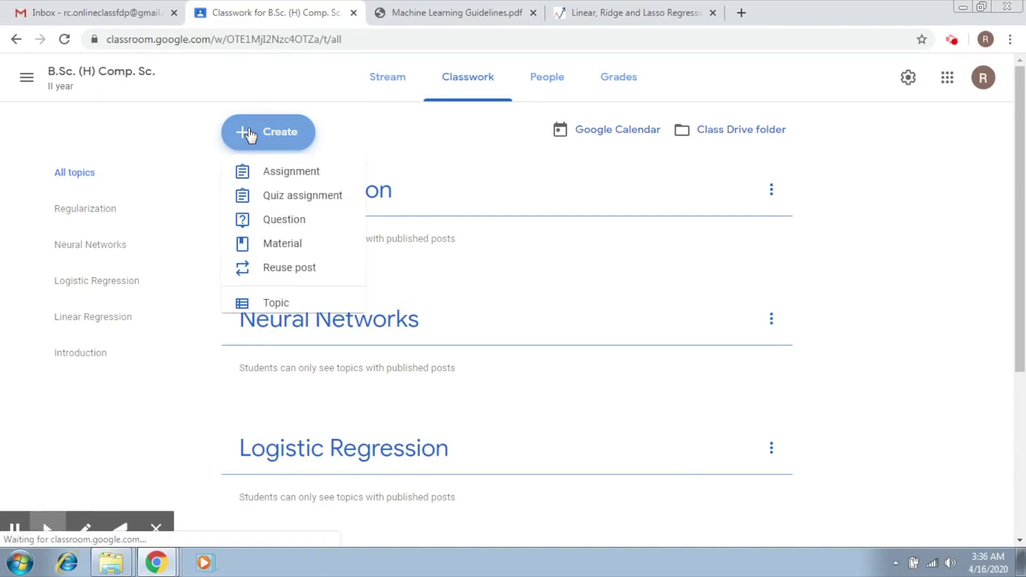
pyautogui.click(292, 247)
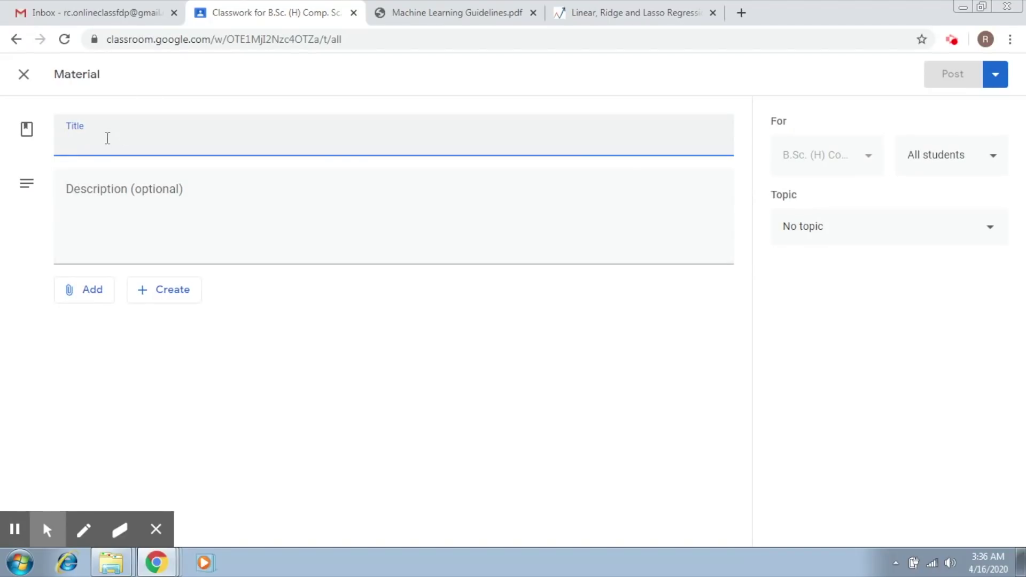
pyautogui.write('Introd')
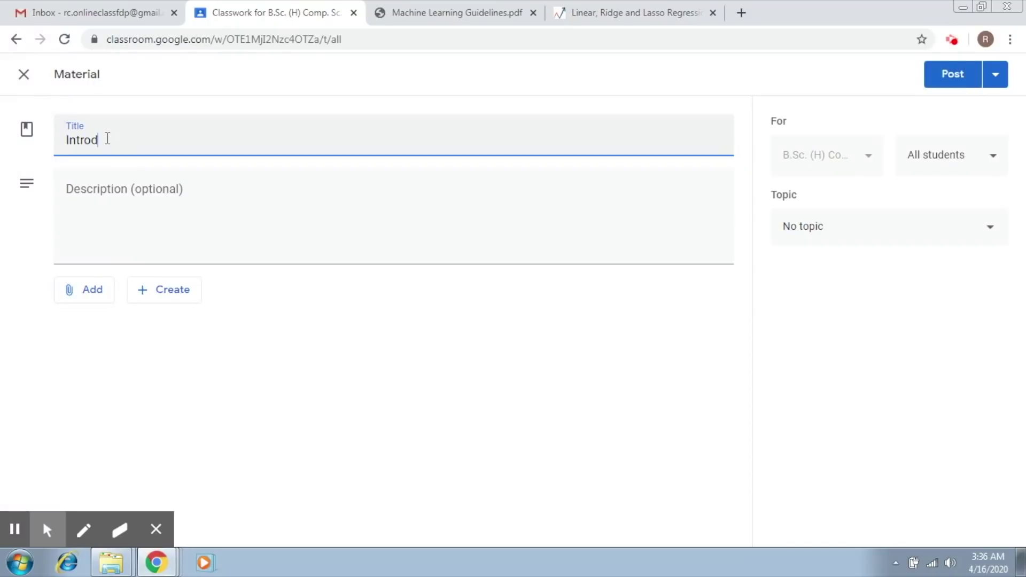
pyautogui.write('uctiion to Regularization')
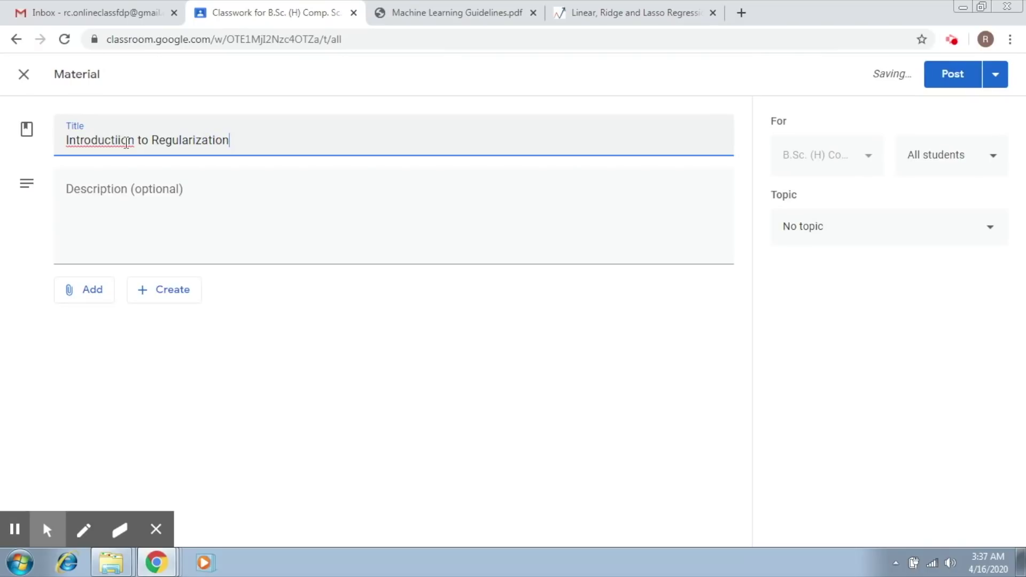
pyautogui.click(118, 140)
pyautogui.press('BackSpace')
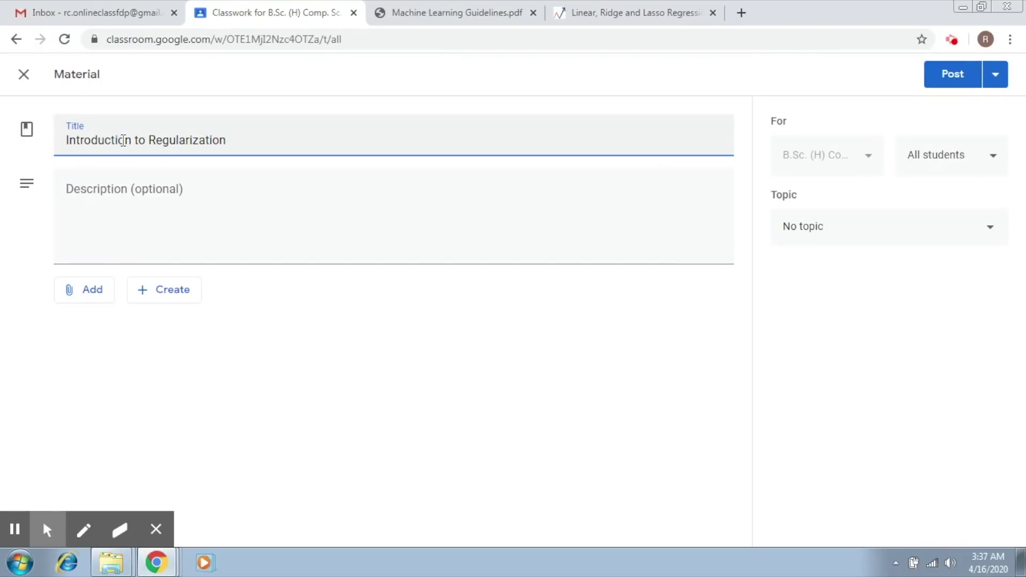
# Describe the material as covering the basics of regularization.
pyautogui.click(119, 188)
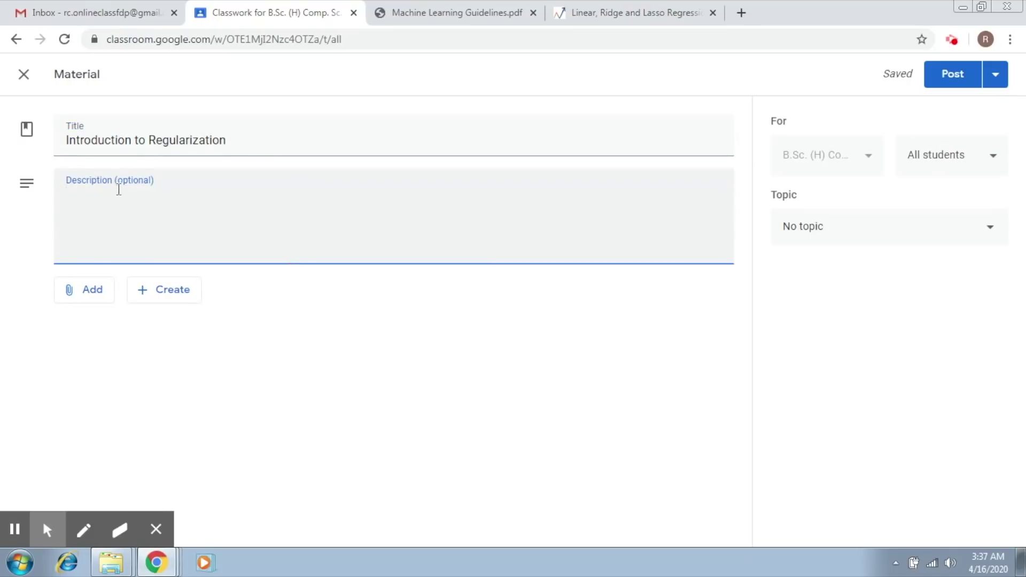
pyautogui.write('This material corres')
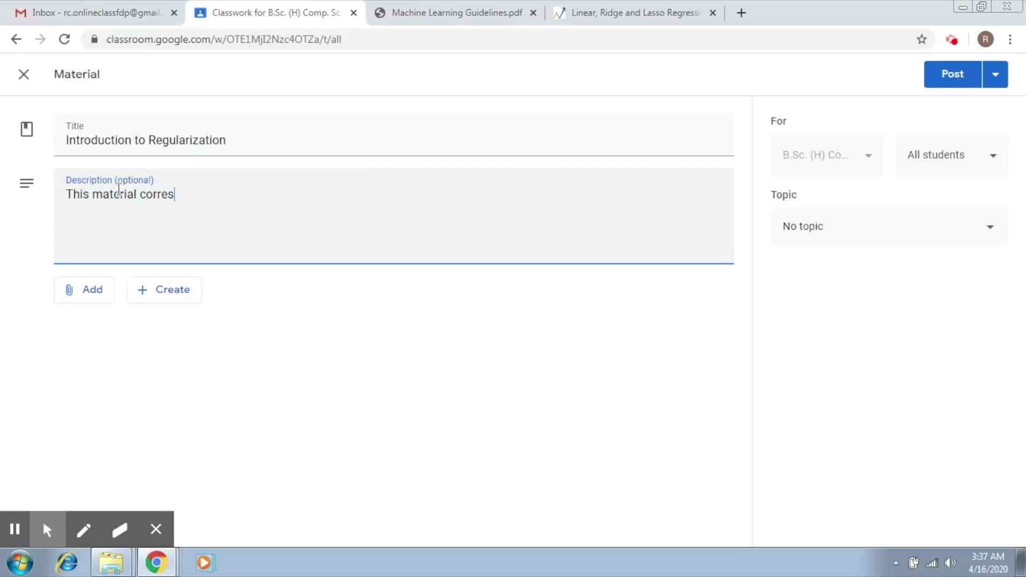
pyautogui.write('ponds to the bas')
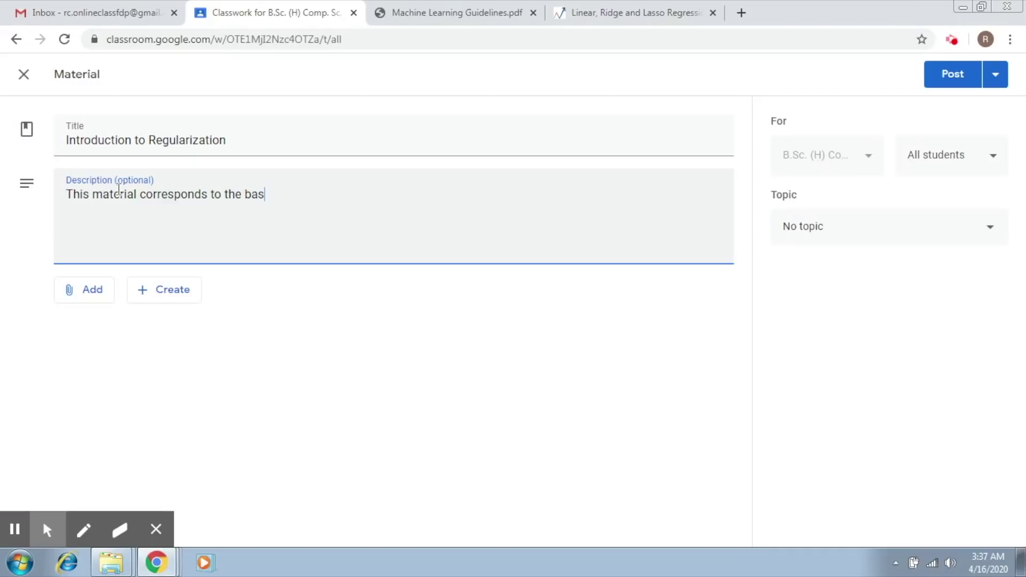
pyautogui.write('ics of regulariz')
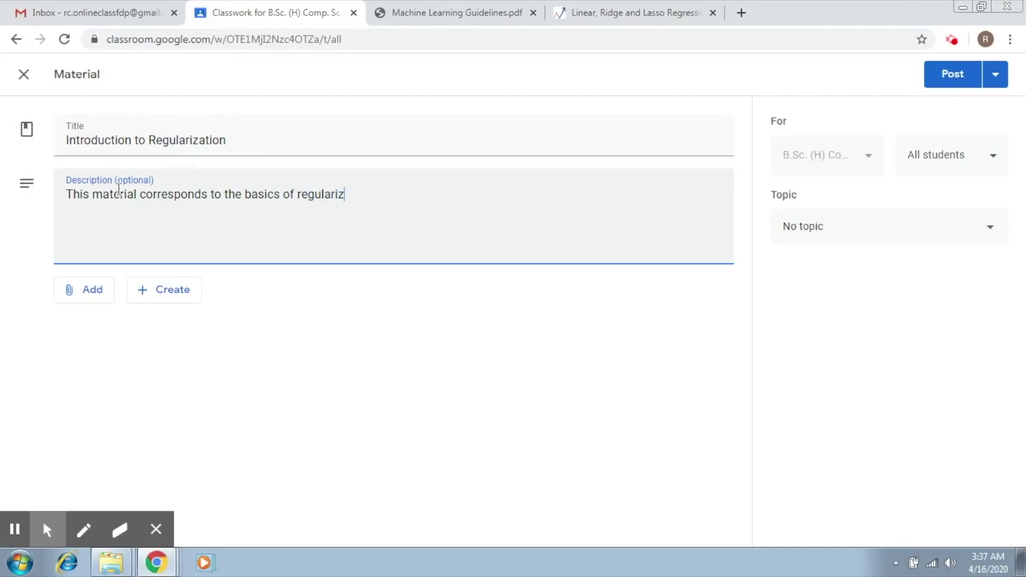
pyautogui.write('ation')
pyautogui.click(73, 296)
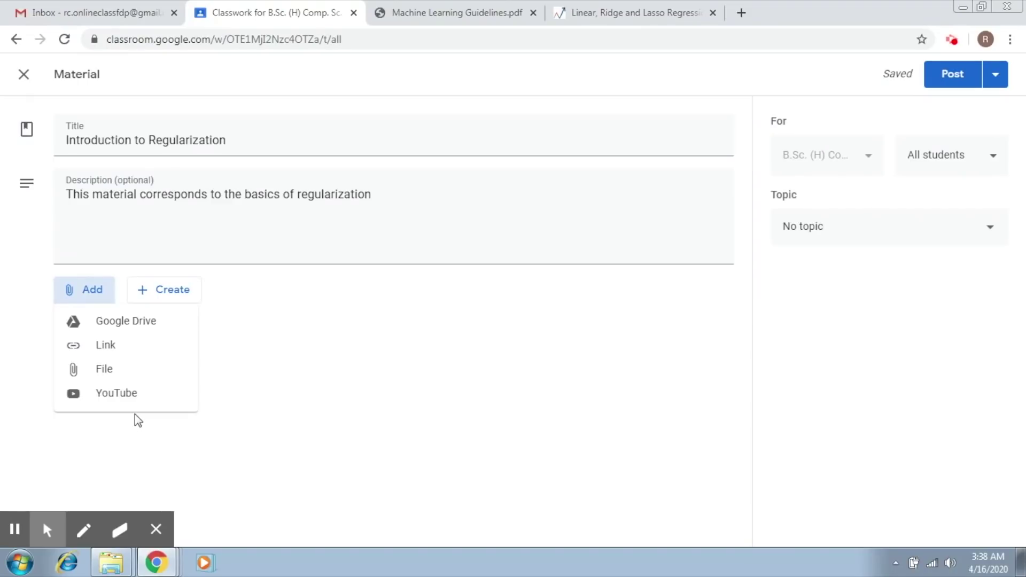
# Choose Google Drive as the attachment source.
pyautogui.click(144, 321)
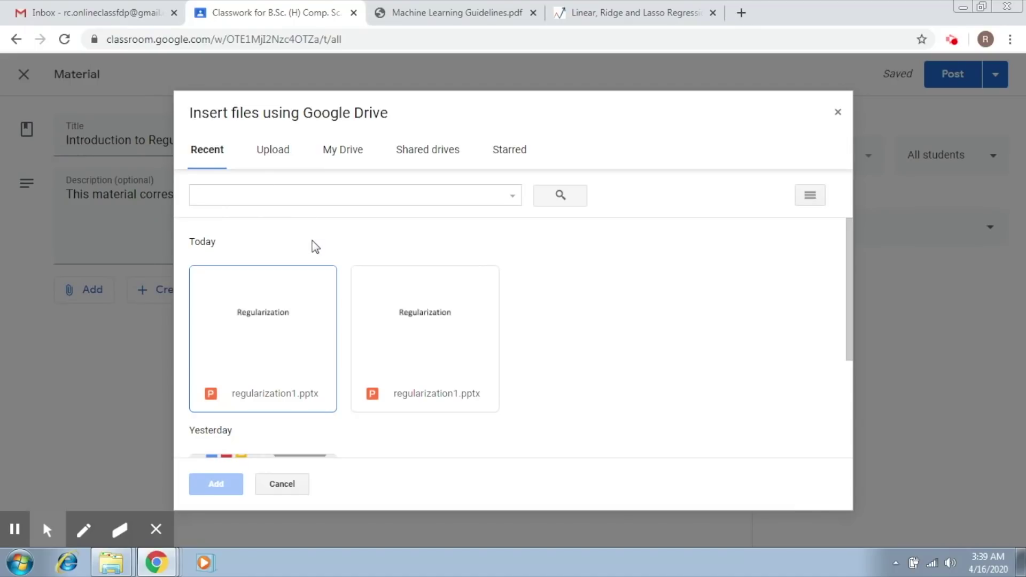
# Attach regularization1.pptx from Google Drive's recent files to the material.
pyautogui.click(281, 354)
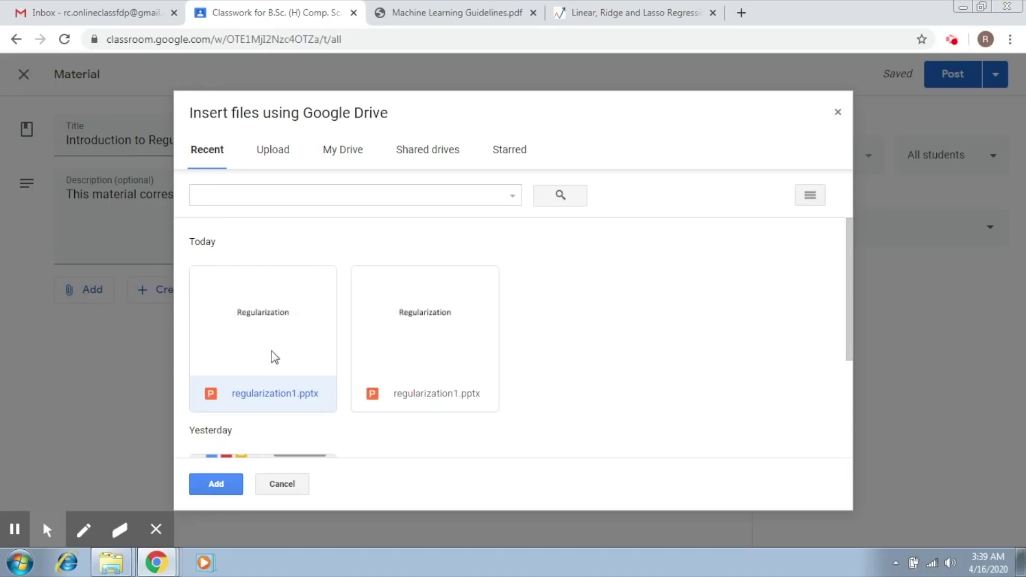
pyautogui.click(216, 484)
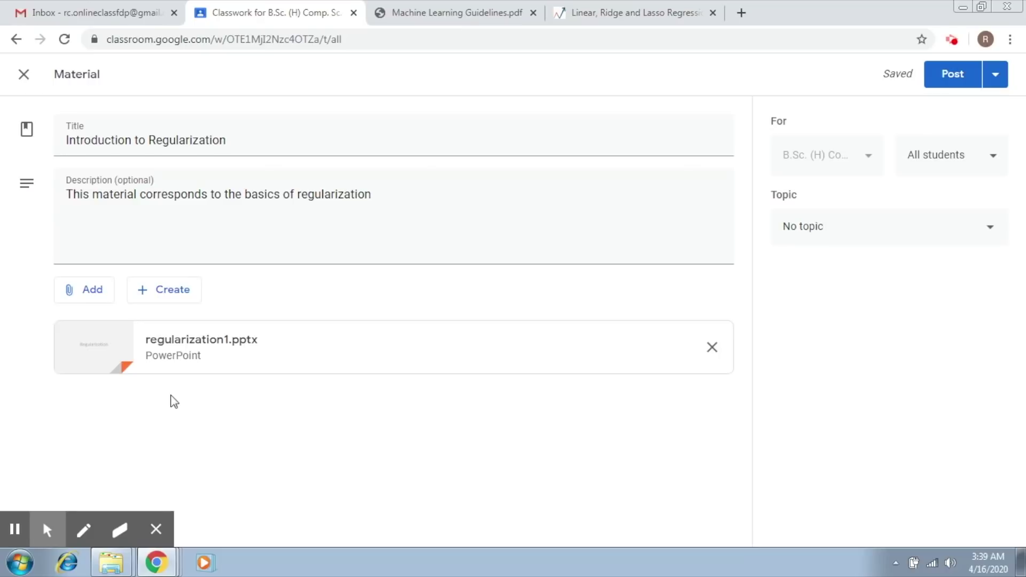
pyautogui.click(101, 299)
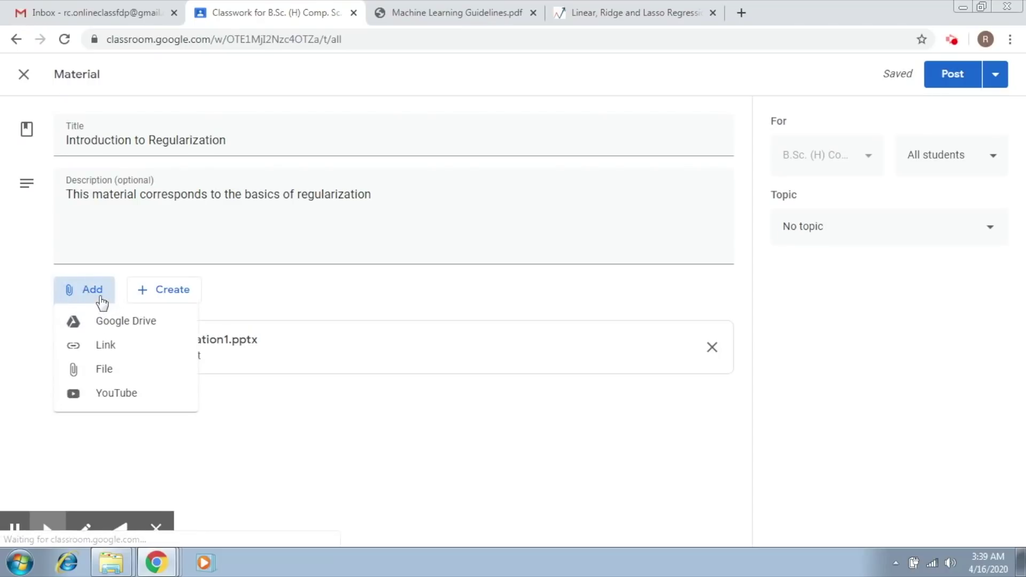
# Attach the Analytics Vidhya Linear, Ridge and Lasso Regression article as a web link.
pyautogui.click(105, 346)
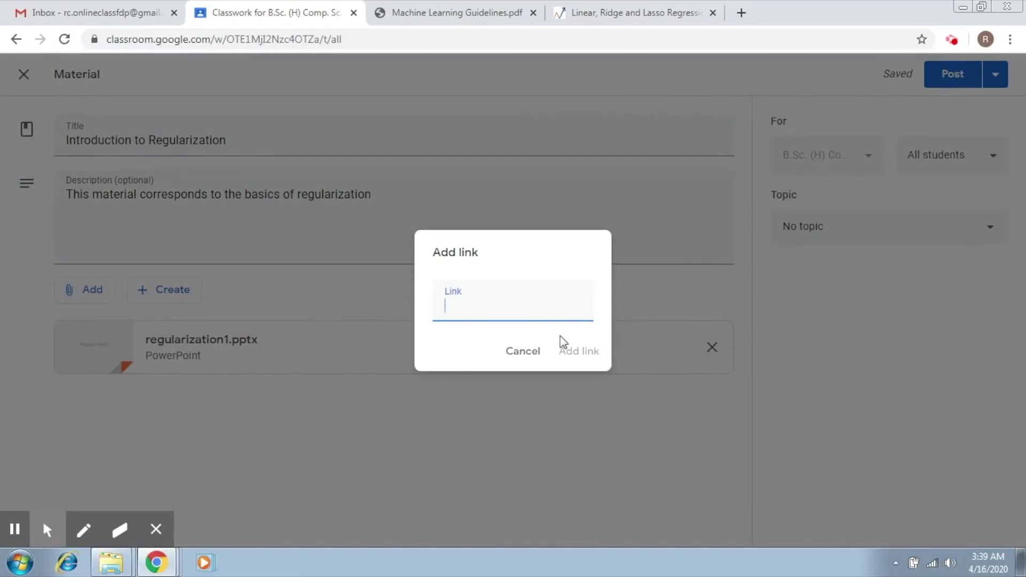
pyautogui.click(664, 3)
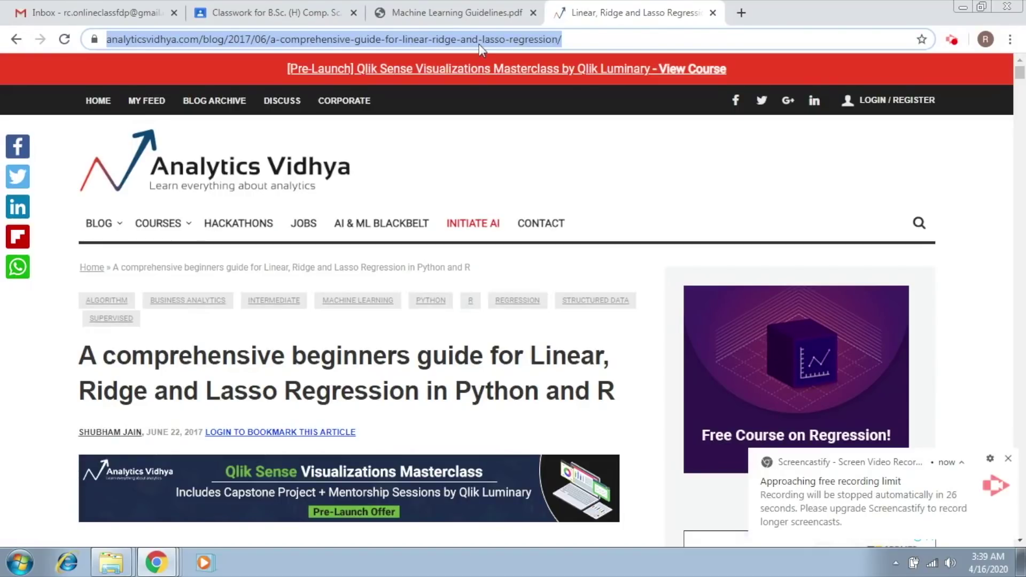
pyautogui.click(303, 11)
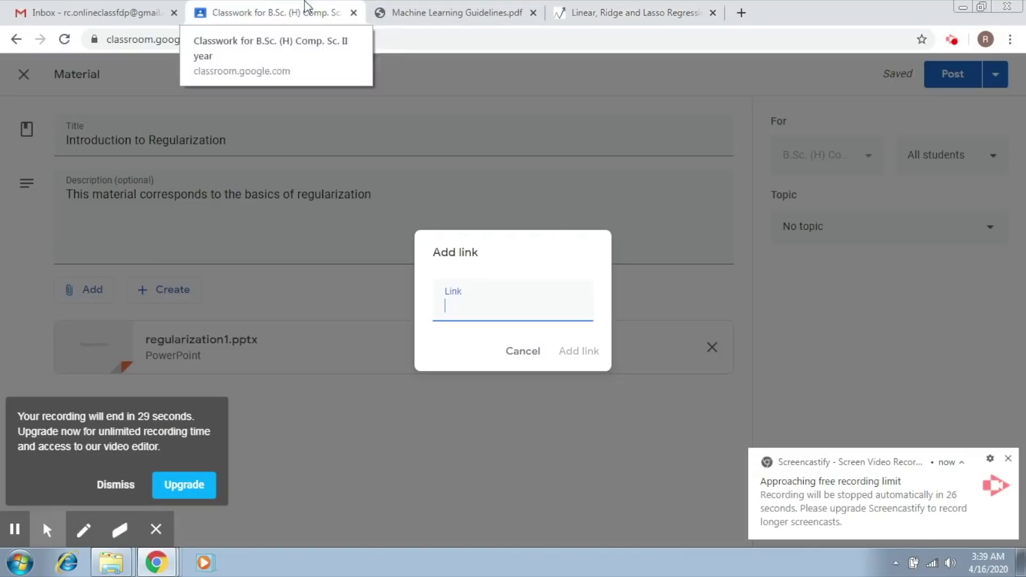
pyautogui.click(107, 487)
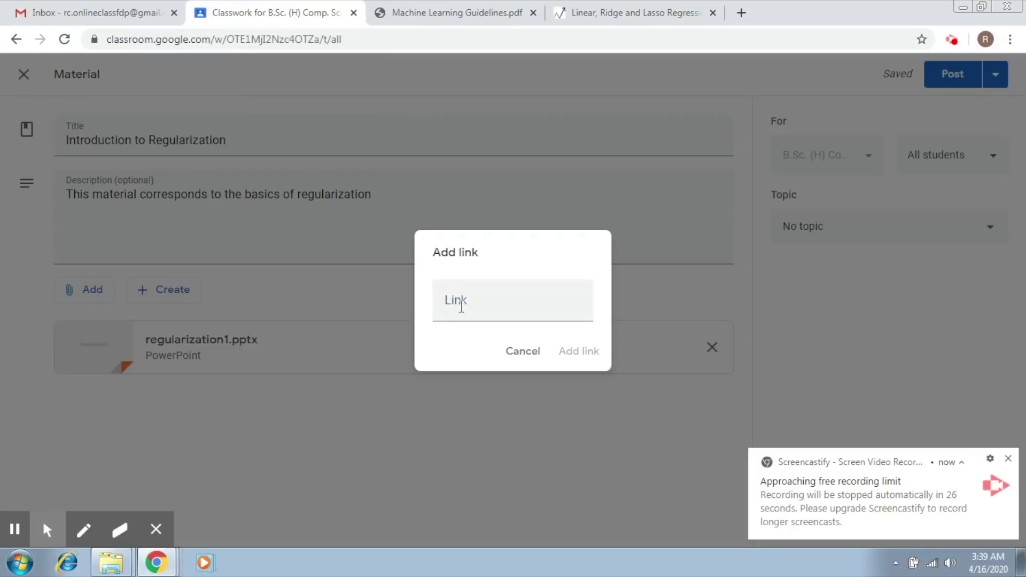
pyautogui.click(463, 307)
pyautogui.write('https://www.analyticsvidhya.com/blog/2017/06/a-comprehensive-guide-for-linear-ridge-and-lasso-regression/')
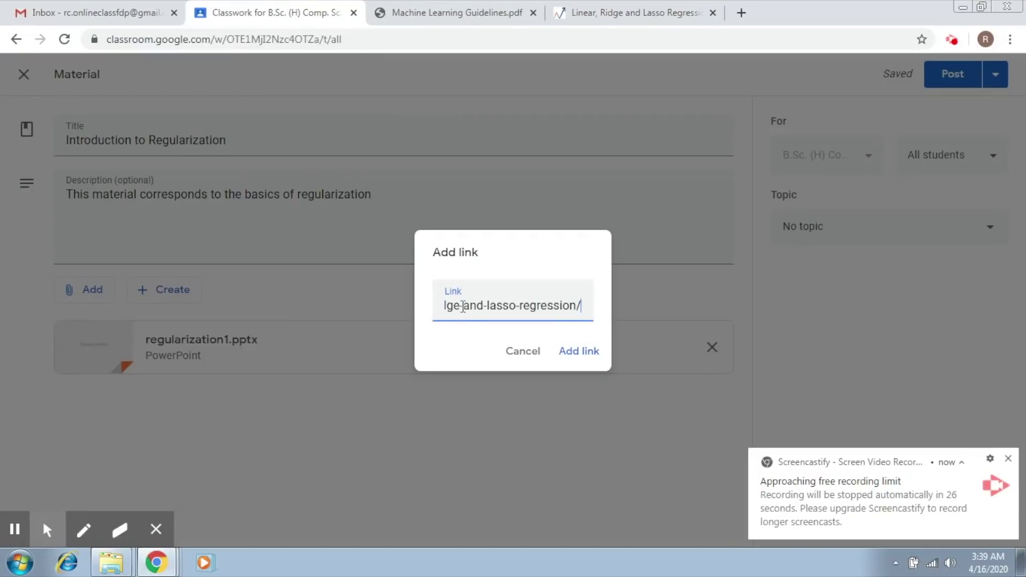
pyautogui.click(595, 354)
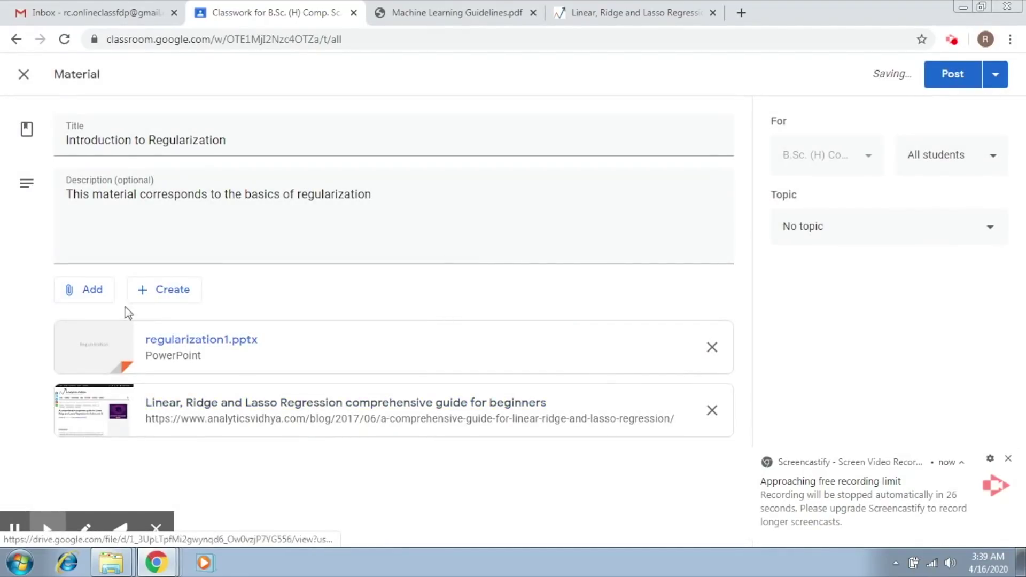
pyautogui.click(91, 296)
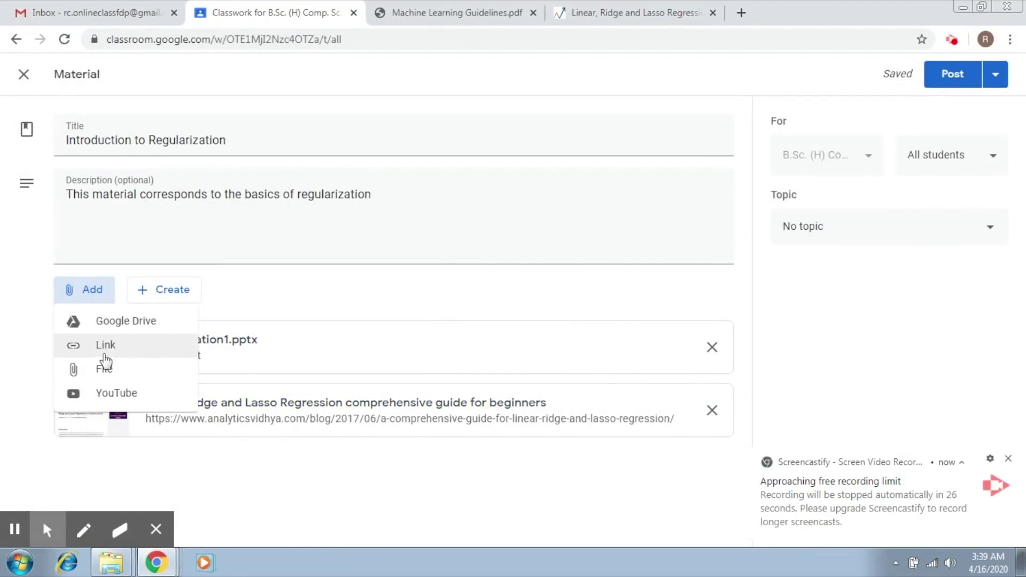
pyautogui.click(182, 462)
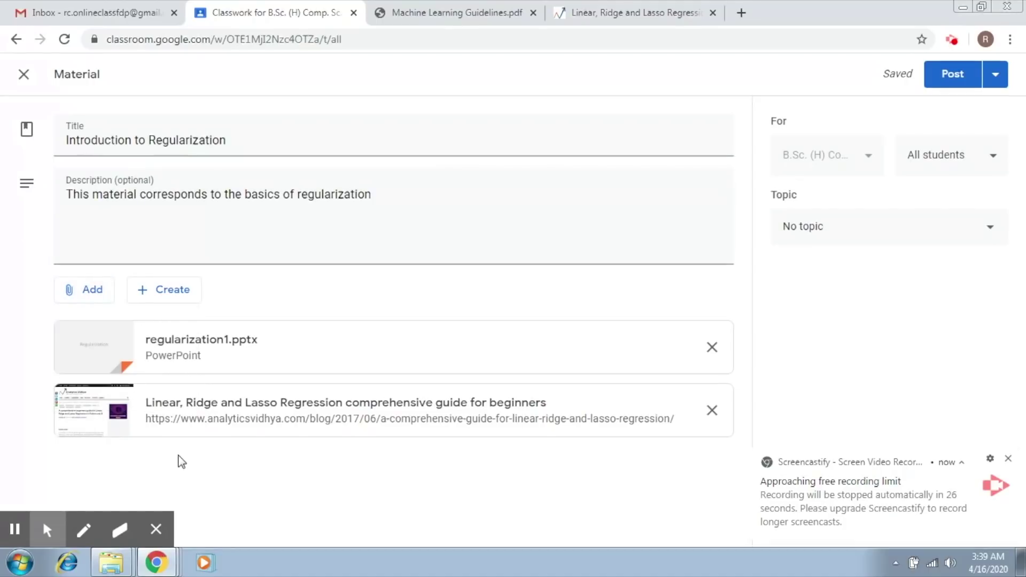